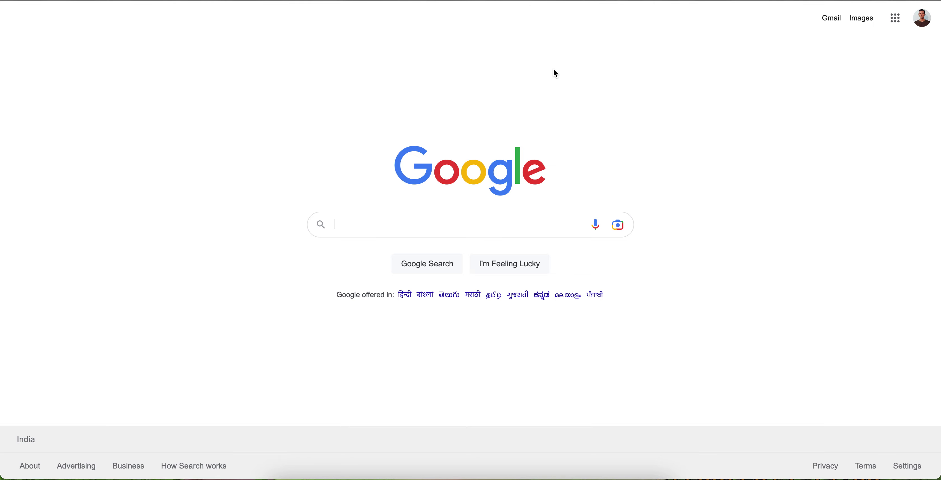
Search Google for 'alien tech champion' using the autocomplete suggestion.
{"action": "left_click", "coordinate": [408, 218]}
{"action": "type", "text": "goo"}
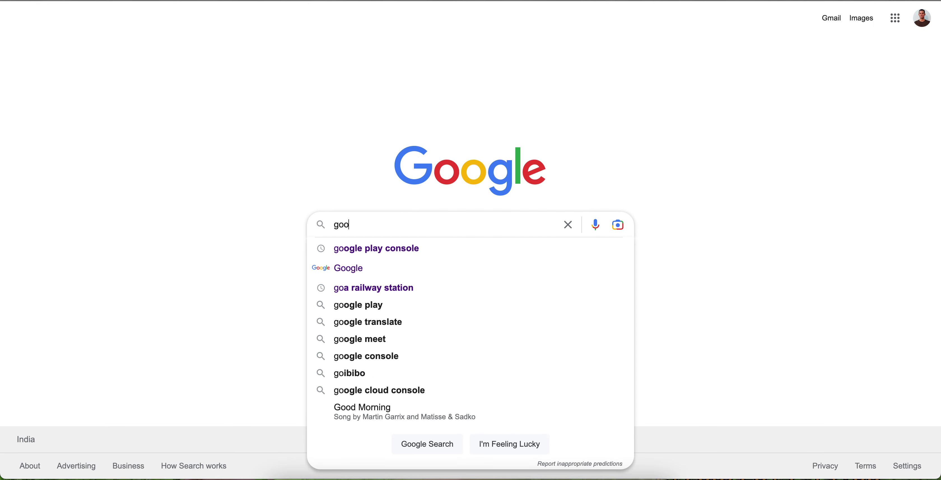
{"action": "key", "text": "BackSpace"}
{"action": "key", "text": "BackSpace"}
{"action": "key", "text": "BackSpace"}
{"action": "type", "text": "alien"}
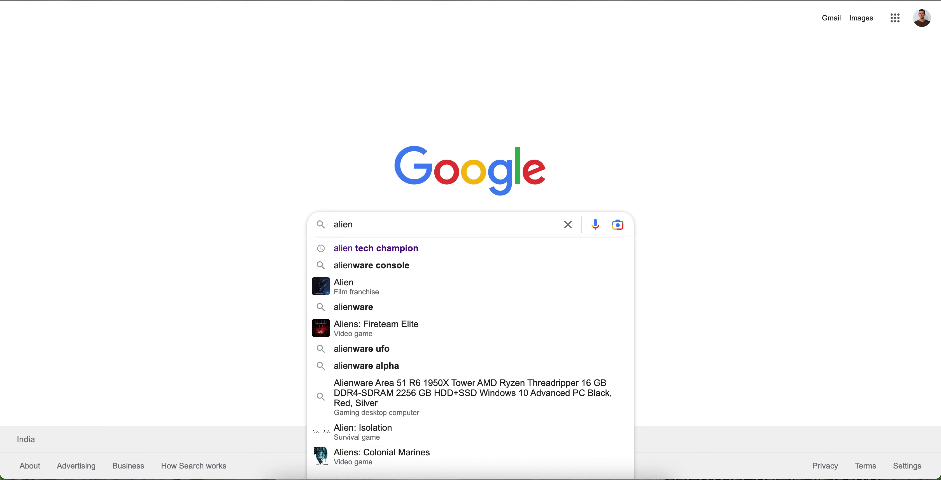
{"action": "key", "text": "Down"}
{"action": "key", "text": "Return"}
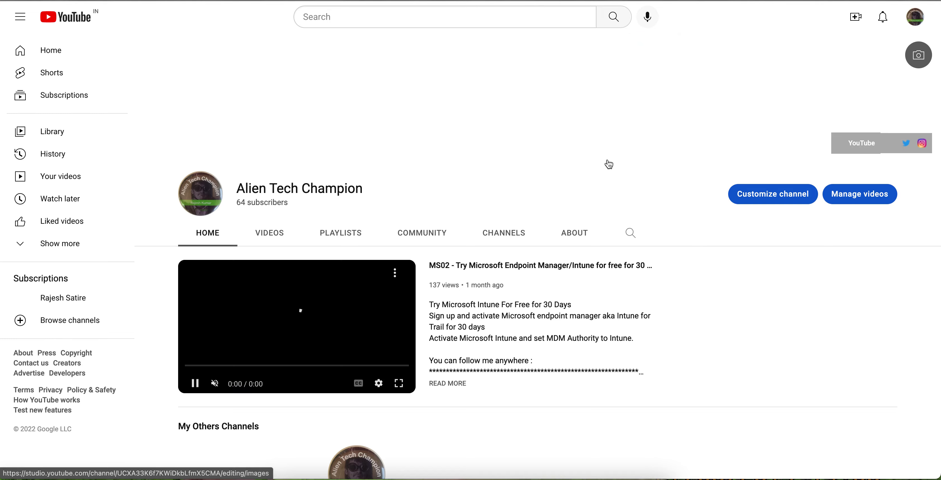
Open the Alien Tech Champion YouTube result to reach its Intune video.
{"action": "left_click", "coordinate": [574, 235]}
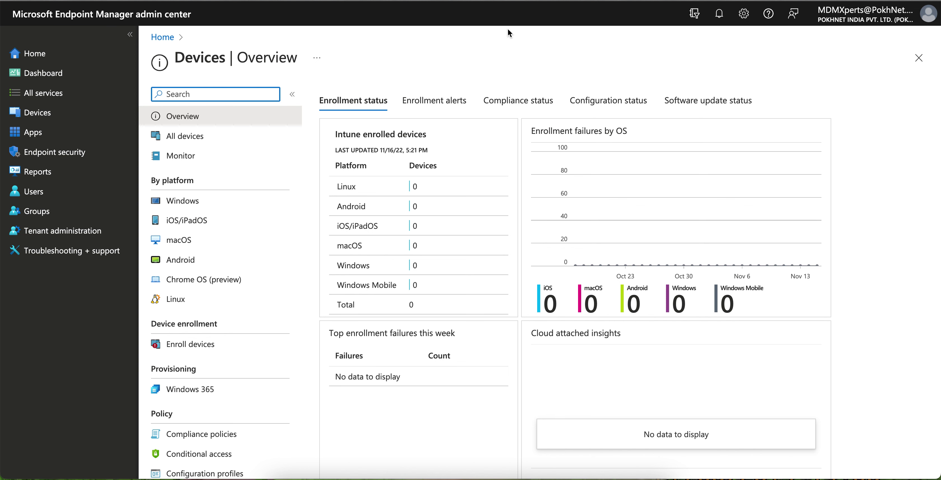
Go from Devices to the Android overview and its Android enrollment page.
{"action": "left_click", "coordinate": [449, 46]}
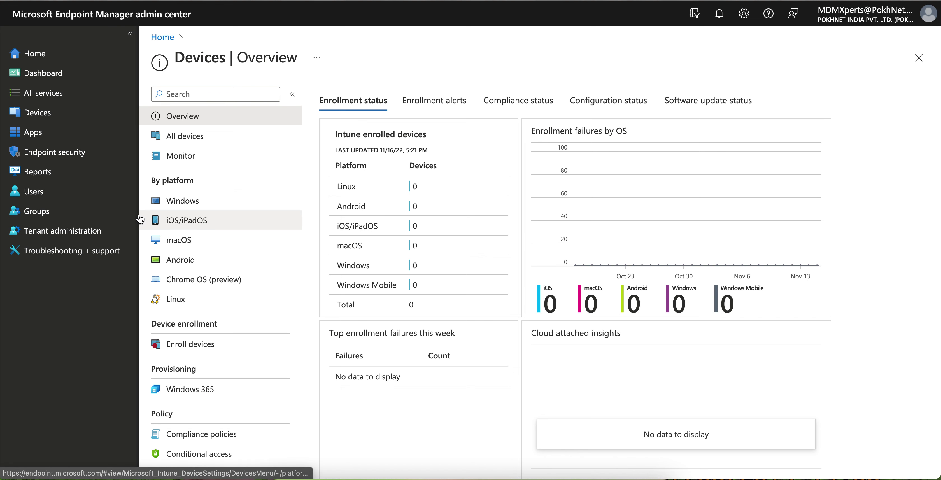
{"action": "left_click", "coordinate": [96, 114]}
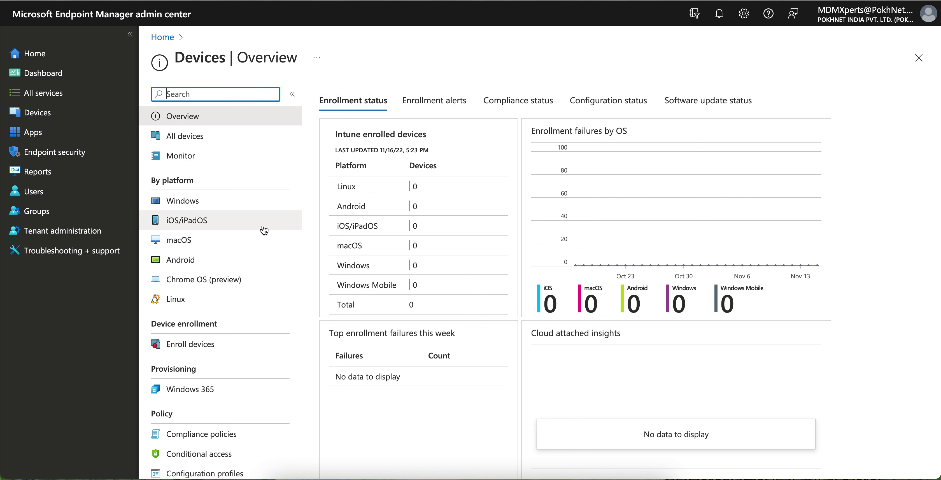
{"action": "left_click", "coordinate": [82, 116]}
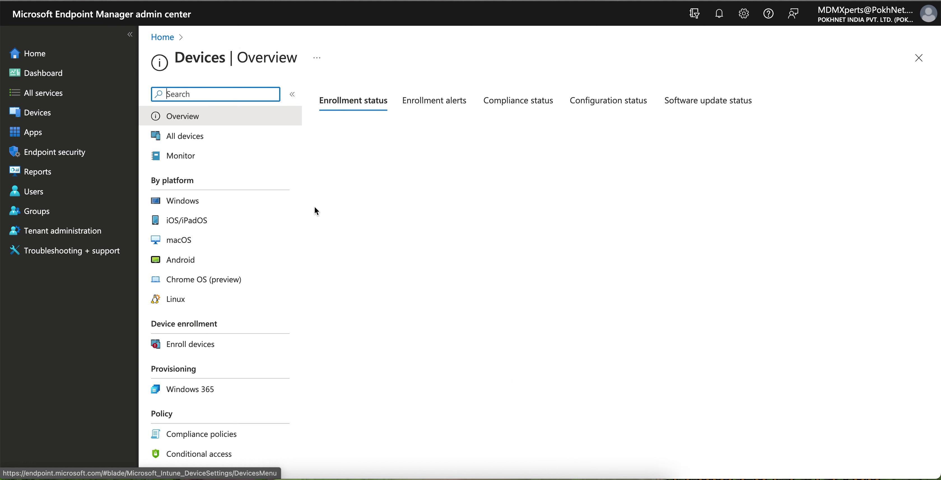
{"action": "left_click", "coordinate": [227, 260]}
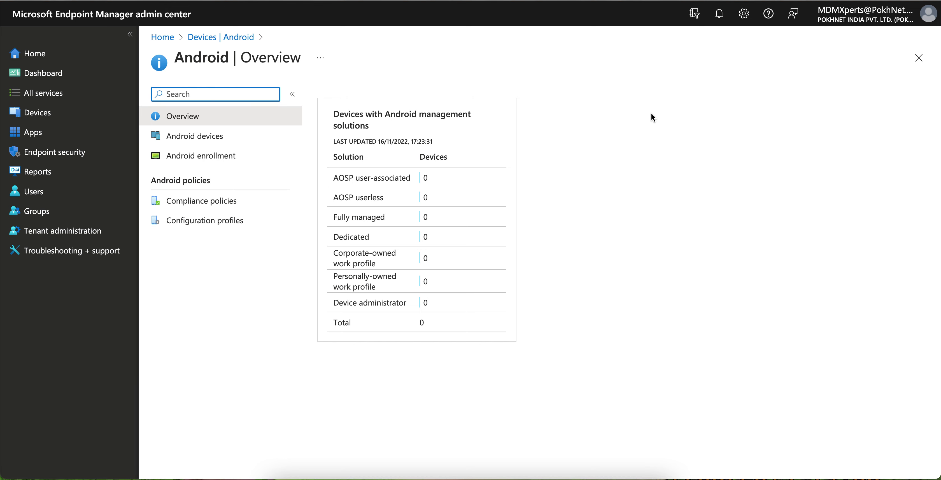
{"action": "left_click", "coordinate": [274, 155]}
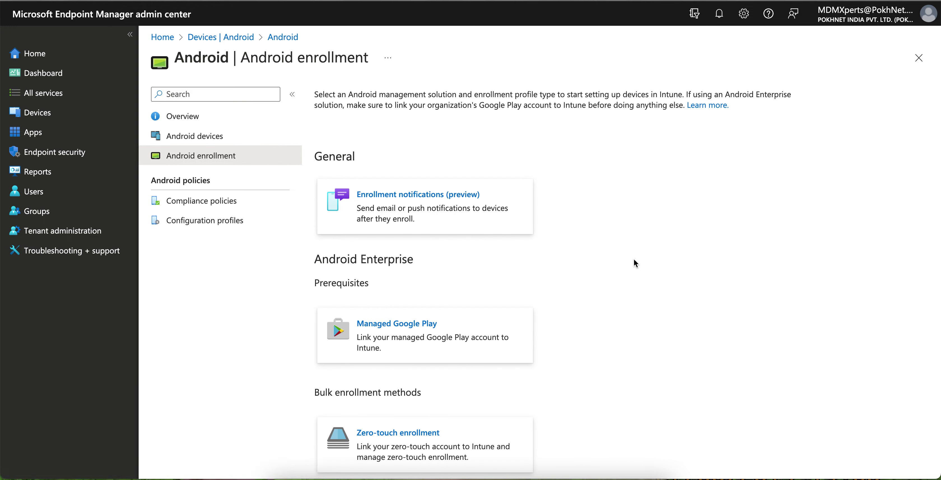
Copy the linked Google account address from the Managed Google Play details, then close the panel.
{"action": "left_click", "coordinate": [452, 334]}
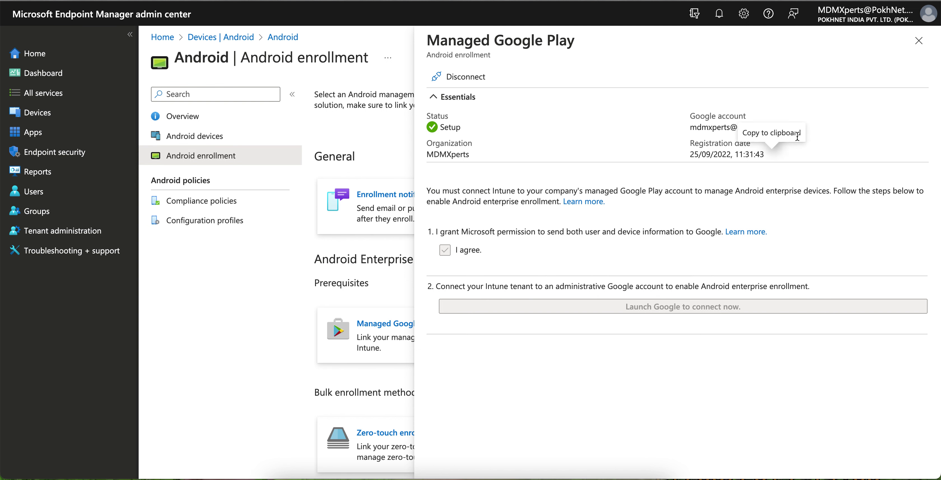
{"action": "left_click_drag", "start_coordinate": [689, 128], "coordinate": [773, 128]}
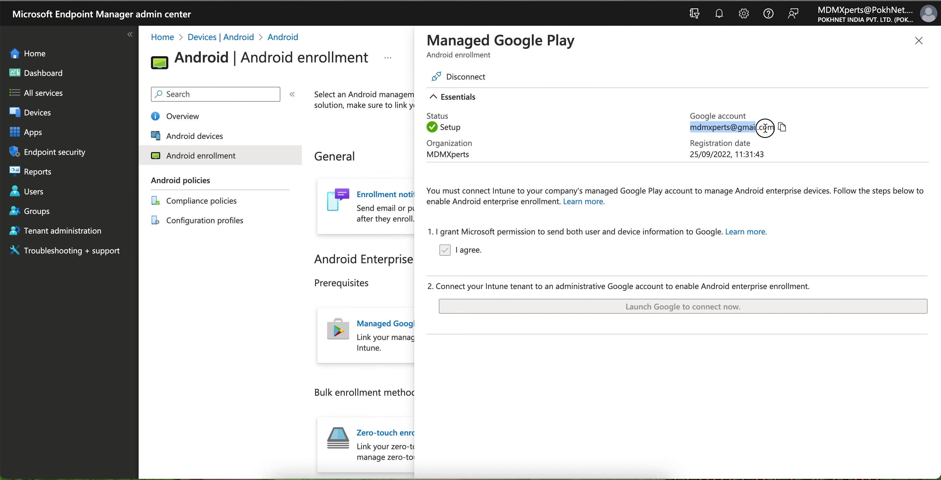
{"action": "left_click", "coordinate": [781, 127]}
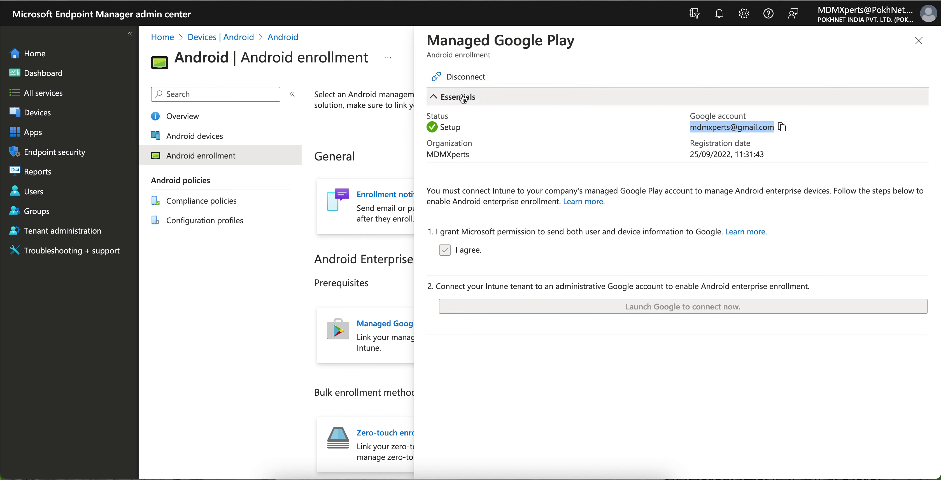
{"action": "left_click", "coordinate": [918, 40]}
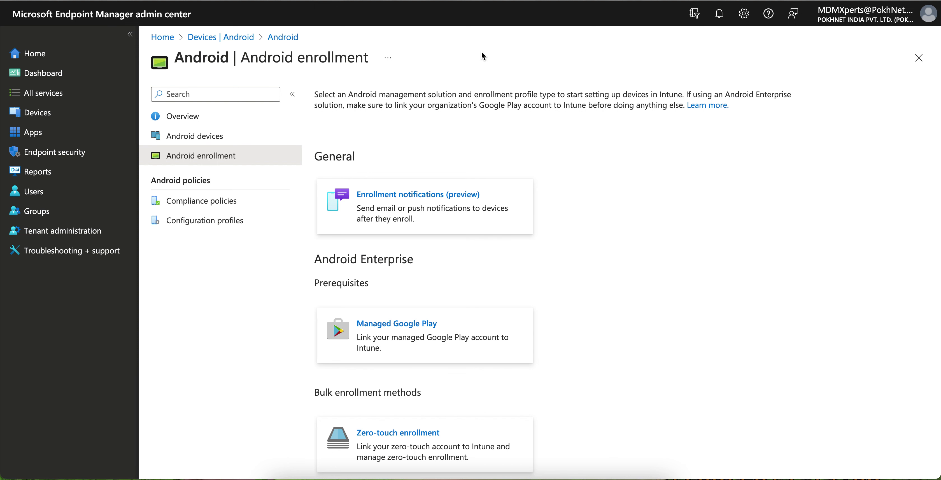
Navigate Apps > Android to list the seven Android apps.
{"action": "left_click", "coordinate": [78, 134]}
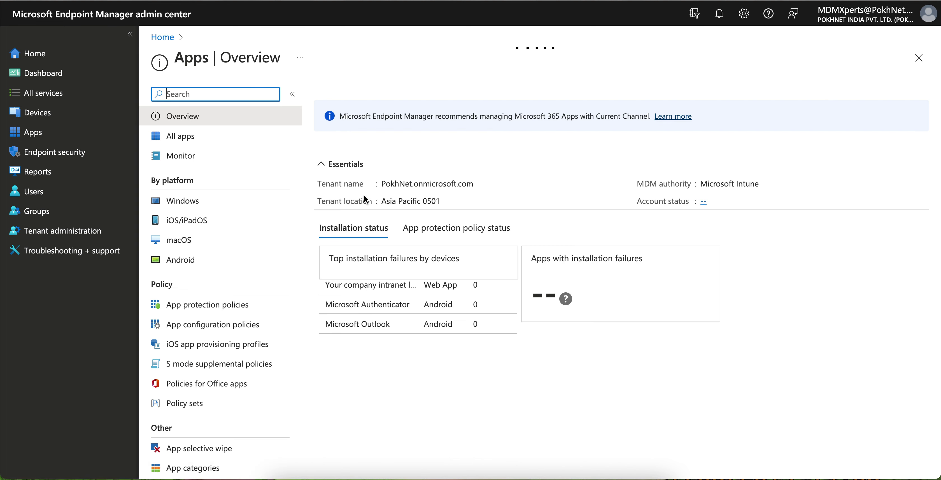
{"action": "left_click", "coordinate": [234, 259]}
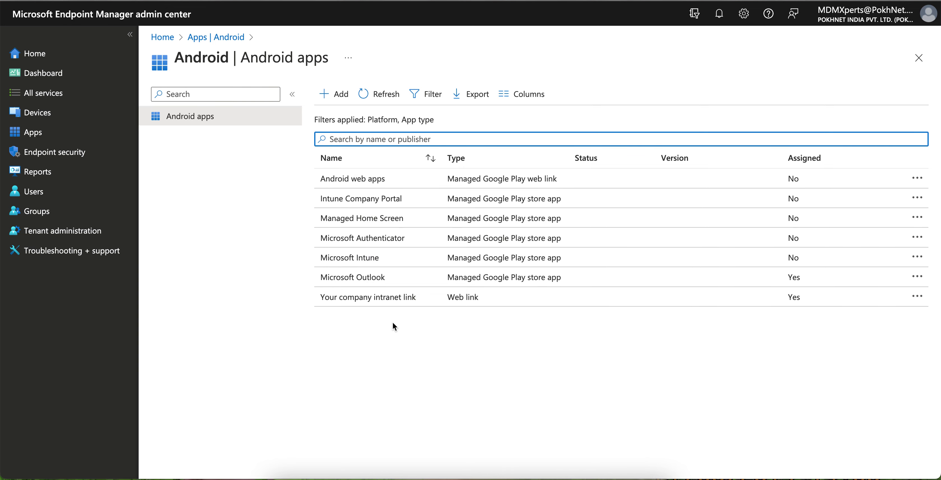
{"action": "left_click", "coordinate": [59, 137]}
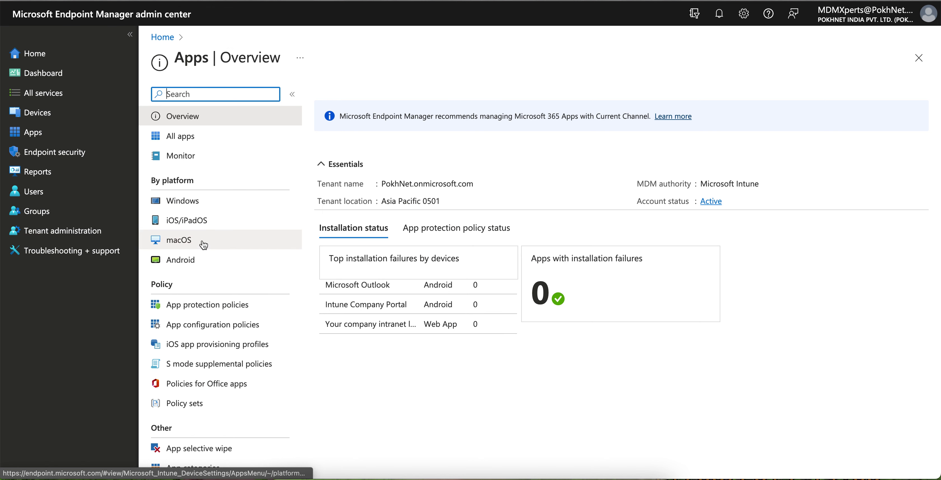
{"action": "left_click", "coordinate": [195, 260]}
{"action": "left_click", "coordinate": [345, 99]}
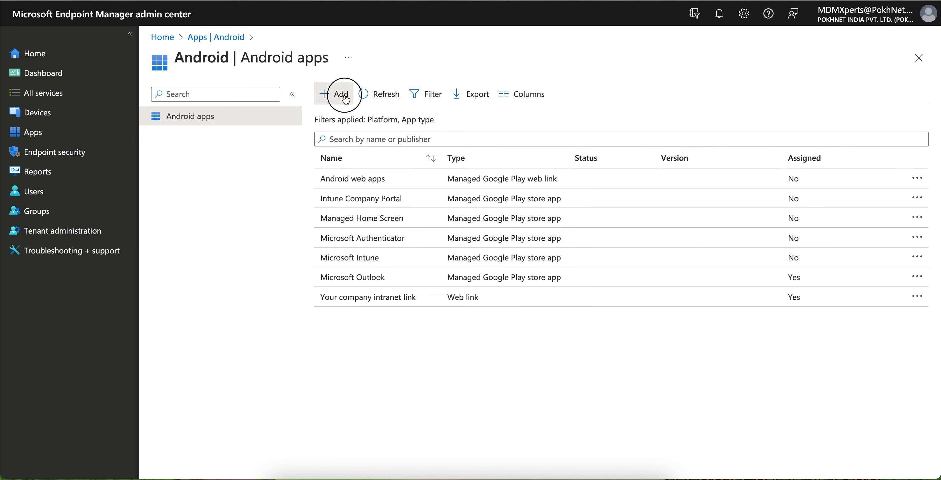
Choose Managed Google Play app as the new app's type and open its Learn more article.
{"action": "left_click", "coordinate": [666, 101]}
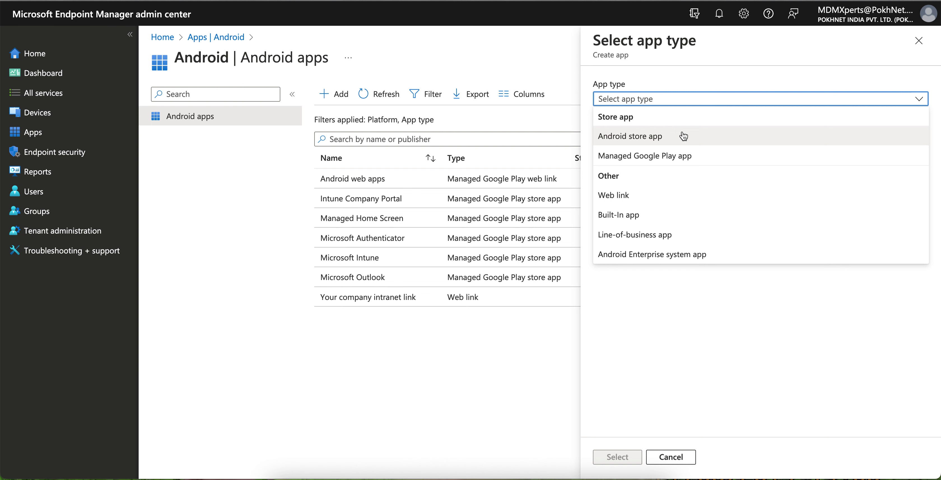
{"action": "left_click", "coordinate": [714, 161]}
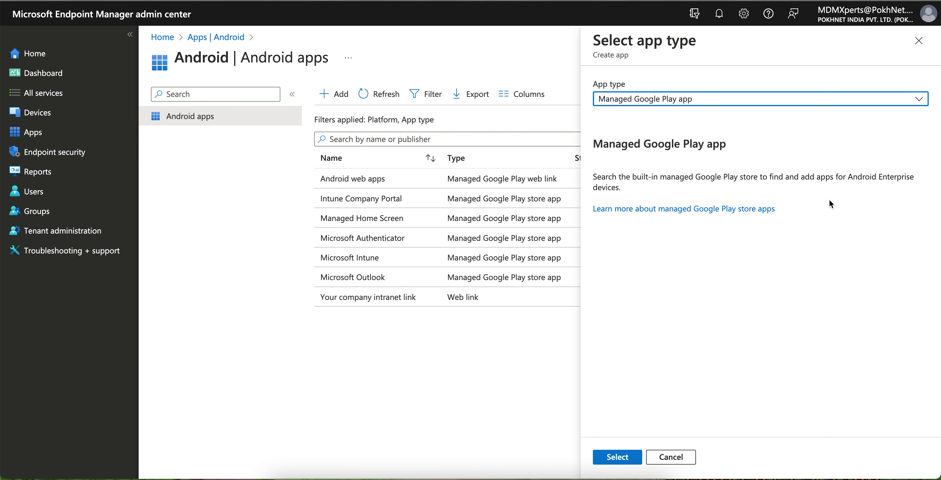
{"action": "left_click", "coordinate": [683, 209]}
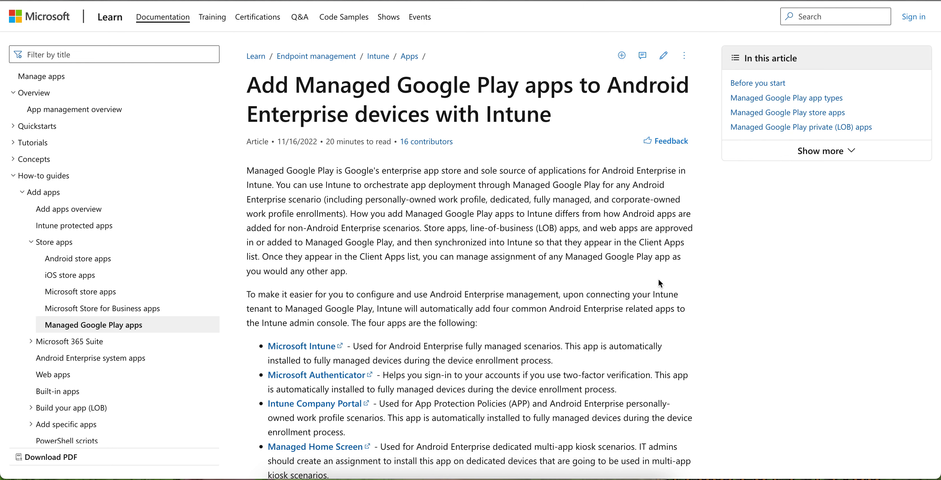
Read through the Managed Google Play app types section of the Microsoft Learn article.
{"action": "scroll", "coordinate": [657, 279], "scroll_direction": "down", "scroll_amount": 2}
{"action": "scroll", "coordinate": [659, 279], "scroll_direction": "down", "scroll_amount": 1}
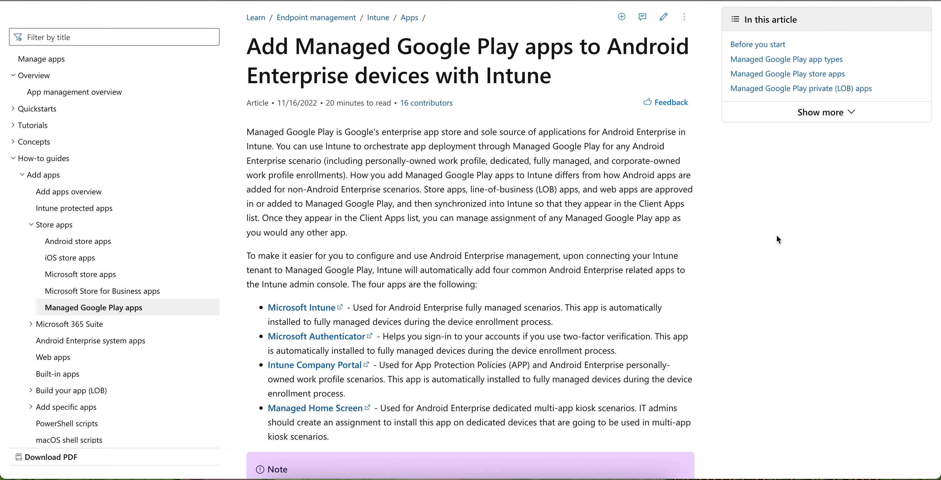
{"action": "scroll", "coordinate": [776, 237], "scroll_direction": "down", "scroll_amount": 10}
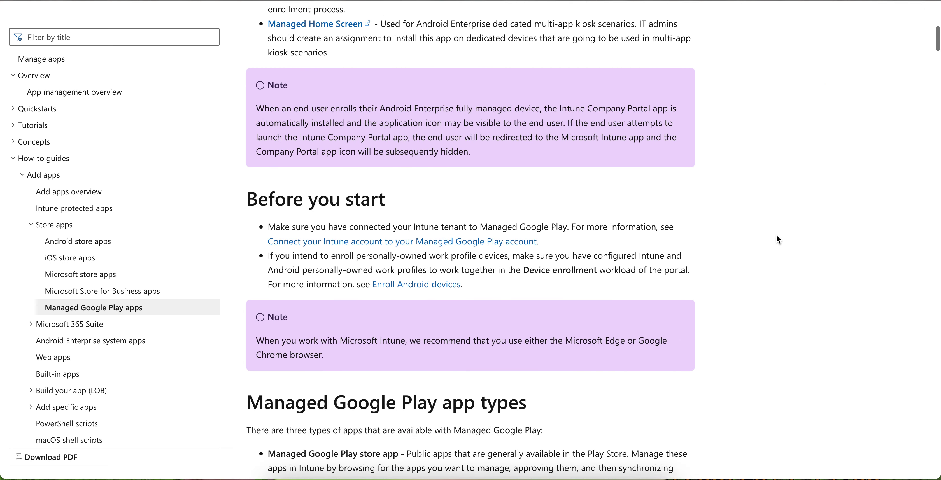
{"action": "scroll", "coordinate": [776, 238], "scroll_direction": "down", "scroll_amount": 5}
{"action": "key", "text": "Home"}
{"action": "scroll", "coordinate": [749, 226], "scroll_direction": "down", "scroll_amount": 10}
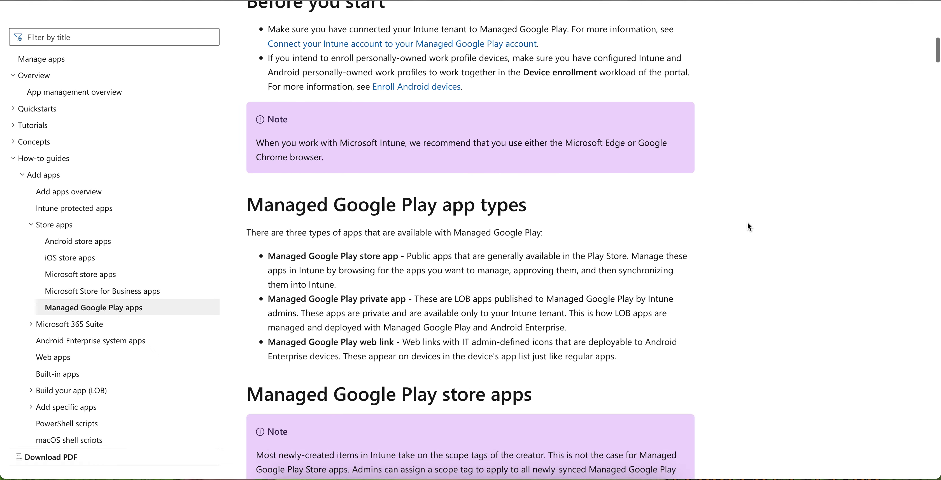
{"action": "scroll", "coordinate": [747, 224], "scroll_direction": "down", "scroll_amount": 2}
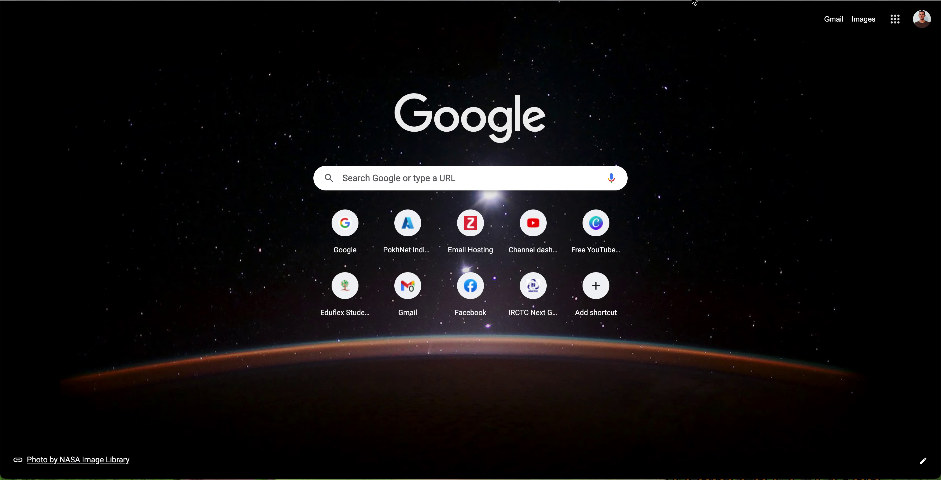
{"action": "left_click", "coordinate": [693, 2]}
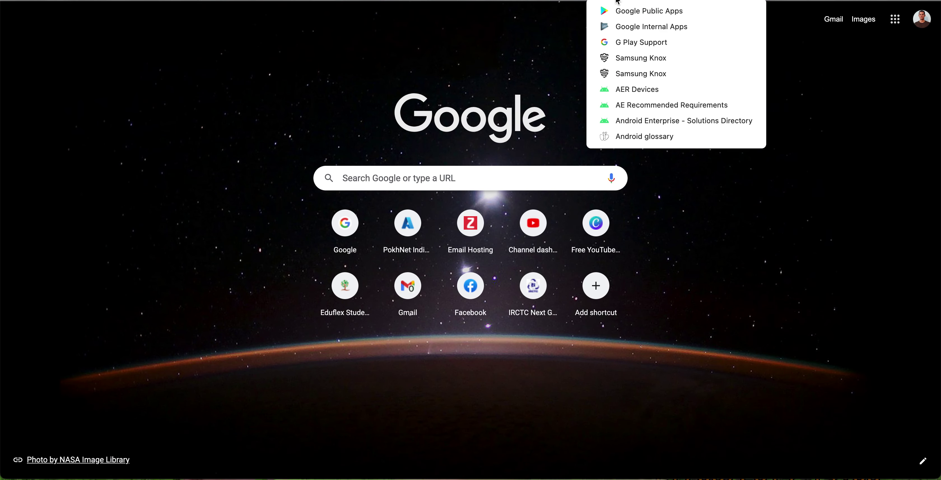
Open Google Public Apps from the bookmarks and switch to the organisation's admin Google account.
{"action": "left_click", "coordinate": [619, 11]}
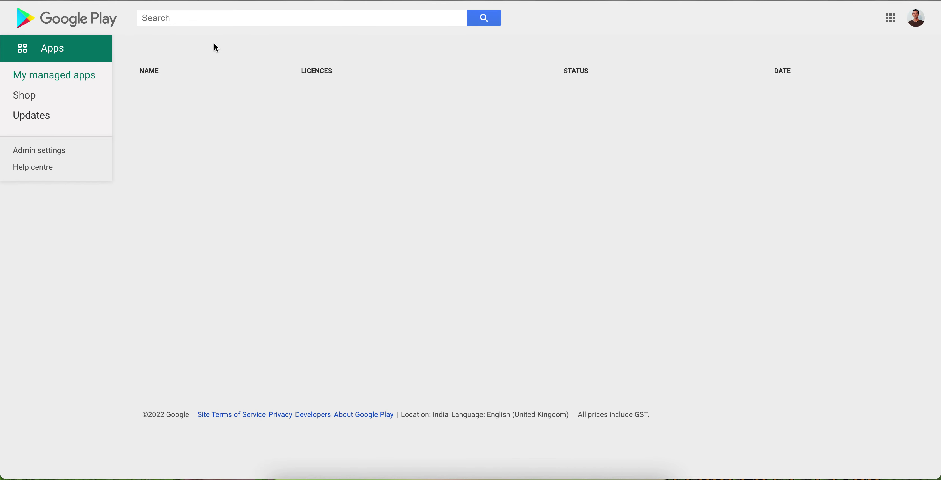
{"action": "left_click", "coordinate": [915, 18]}
{"action": "left_click", "coordinate": [848, 191]}
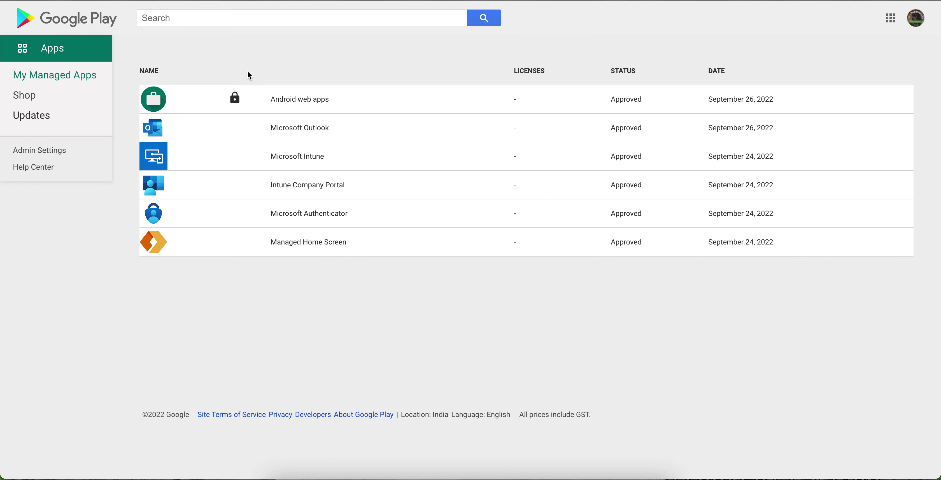
{"action": "left_click", "coordinate": [162, 19]}
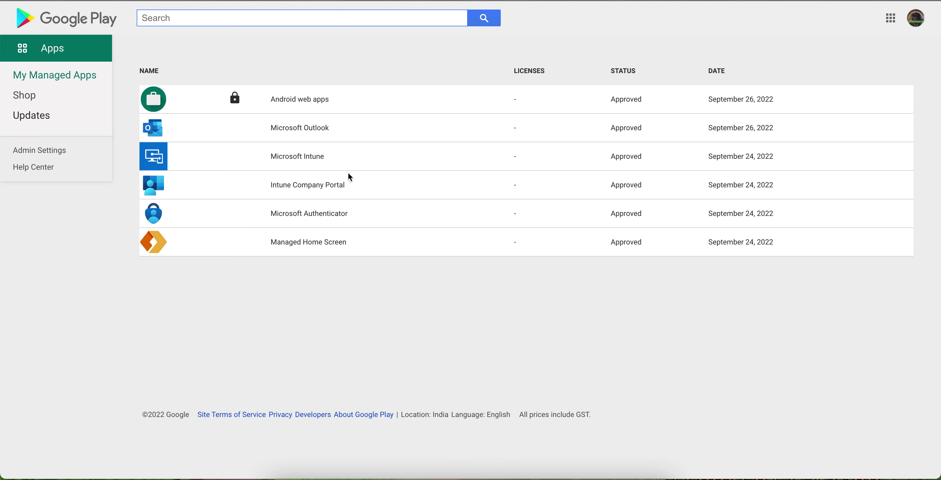
Search the managed store for 'teams', open Microsoft Teams and choose Approve.
{"action": "left_click", "coordinate": [246, 22]}
{"action": "type", "text": "trams"}
{"action": "key", "text": "BackSpace"}
{"action": "key", "text": "BackSpace"}
{"action": "key", "text": "BackSpace"}
{"action": "key", "text": "BackSpace"}
{"action": "type", "text": "ema"}
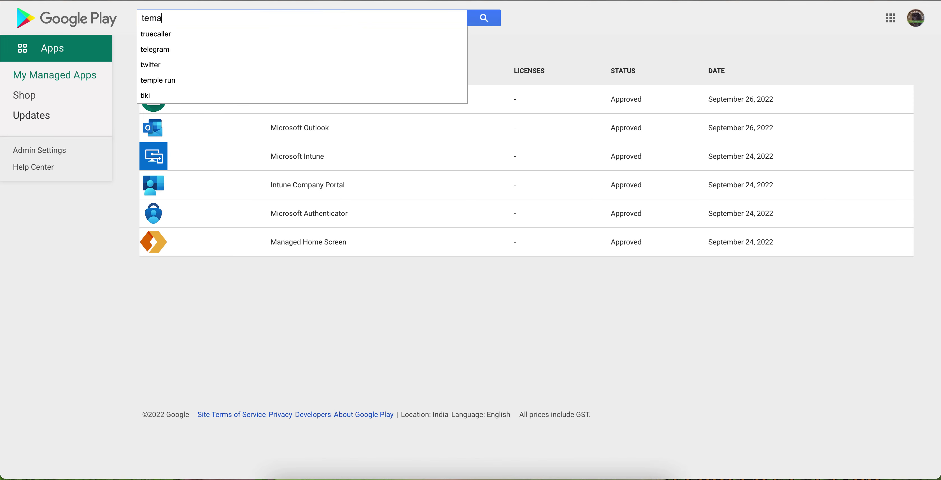
{"action": "key", "text": "BackSpace"}
{"action": "key", "text": "BackSpace"}
{"action": "type", "text": "ams"}
{"action": "left_click", "coordinate": [260, 34]}
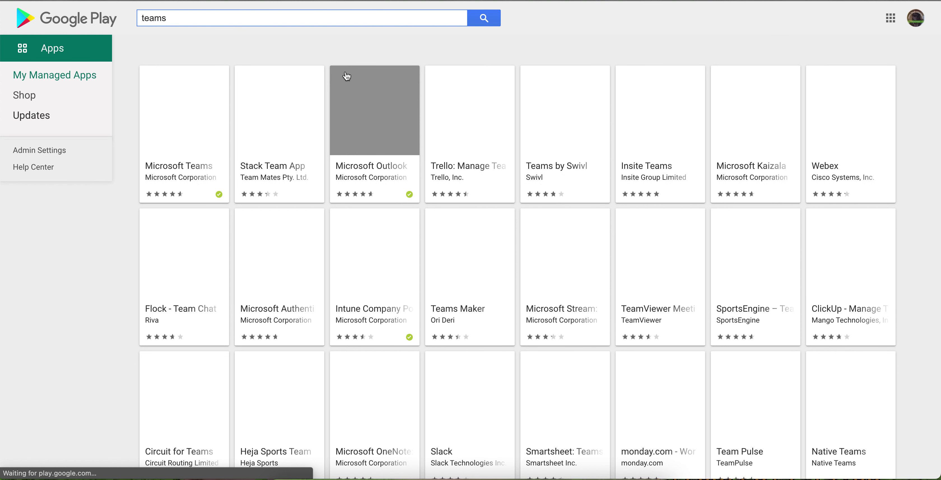
{"action": "left_click", "coordinate": [183, 111]}
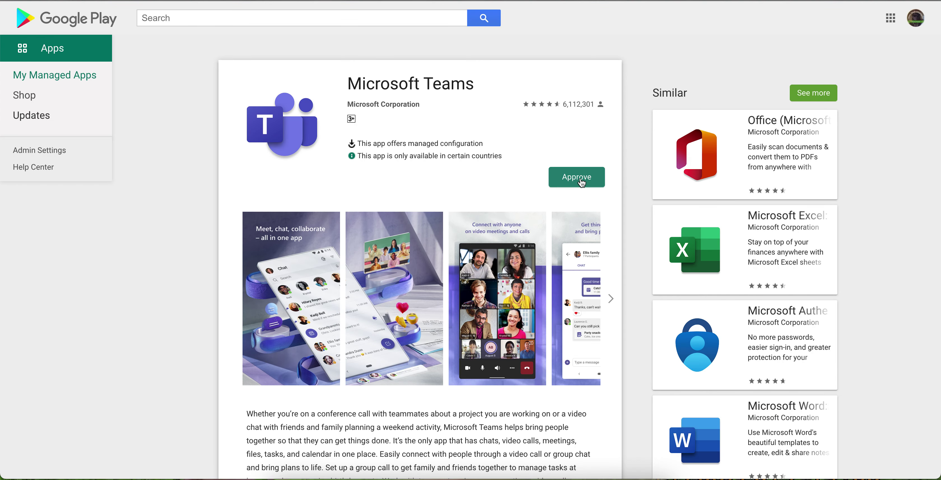
{"action": "left_click", "coordinate": [577, 177]}
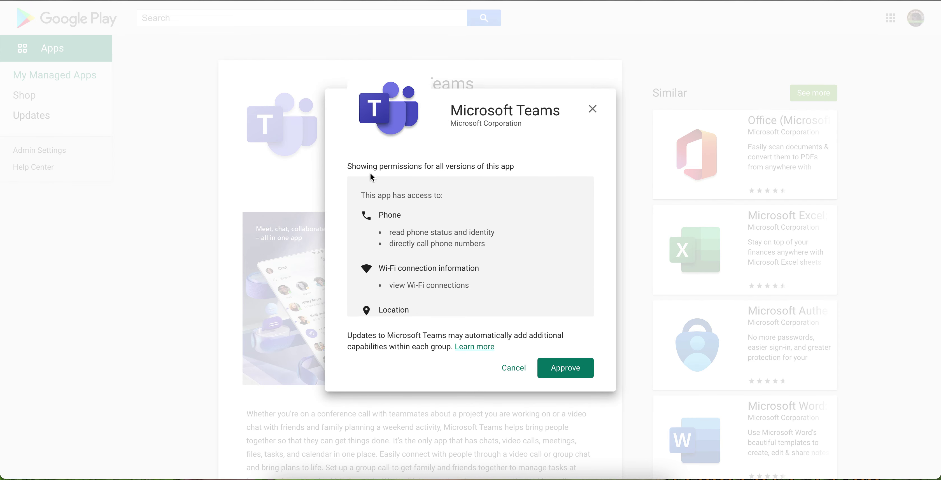
Review the Microsoft Teams permissions and confirm its approval.
{"action": "scroll", "coordinate": [515, 237], "scroll_direction": "down", "scroll_amount": 5}
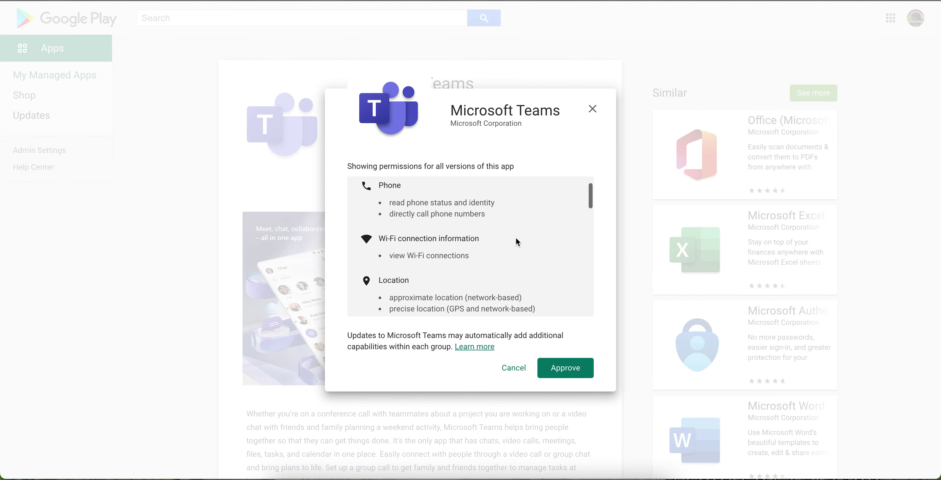
{"action": "scroll", "coordinate": [515, 237], "scroll_direction": "down", "scroll_amount": 10}
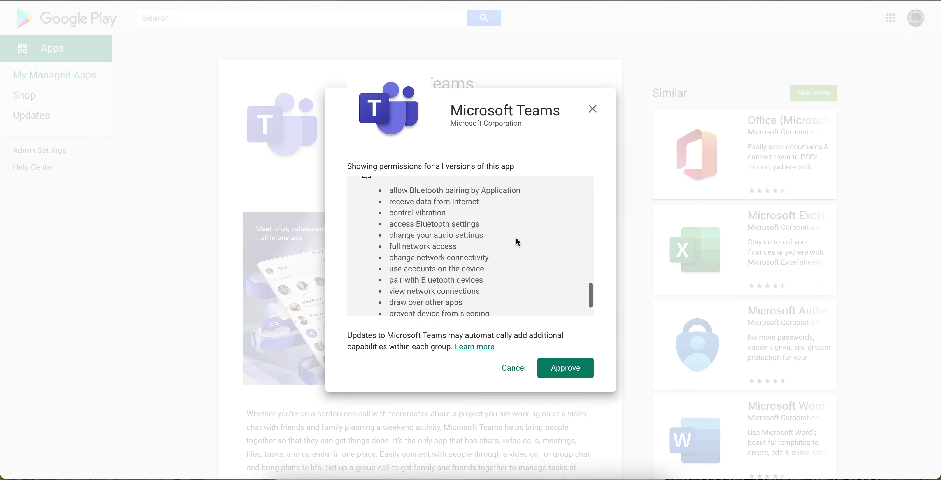
{"action": "left_click", "coordinate": [568, 367]}
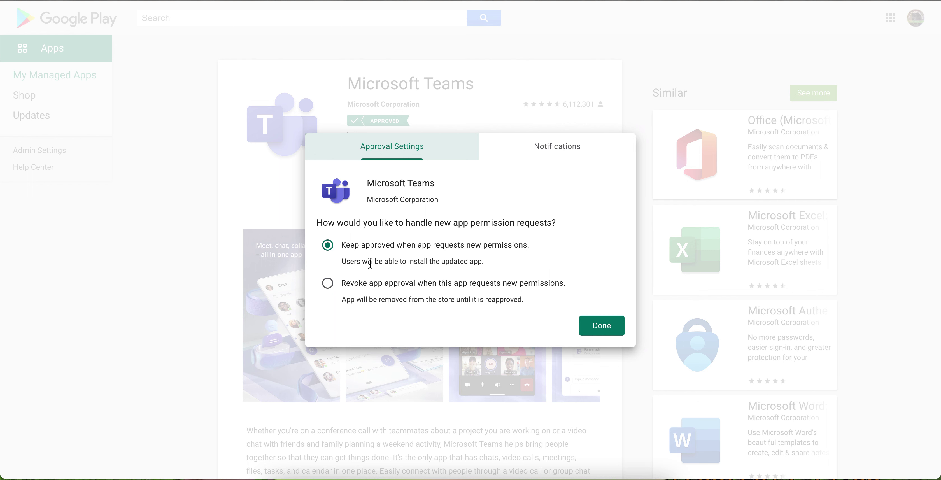
Keep Microsoft Teams approved when it requests new permissions, and save the approval settings.
{"action": "left_click_drag", "start_coordinate": [353, 261], "coordinate": [478, 262]}
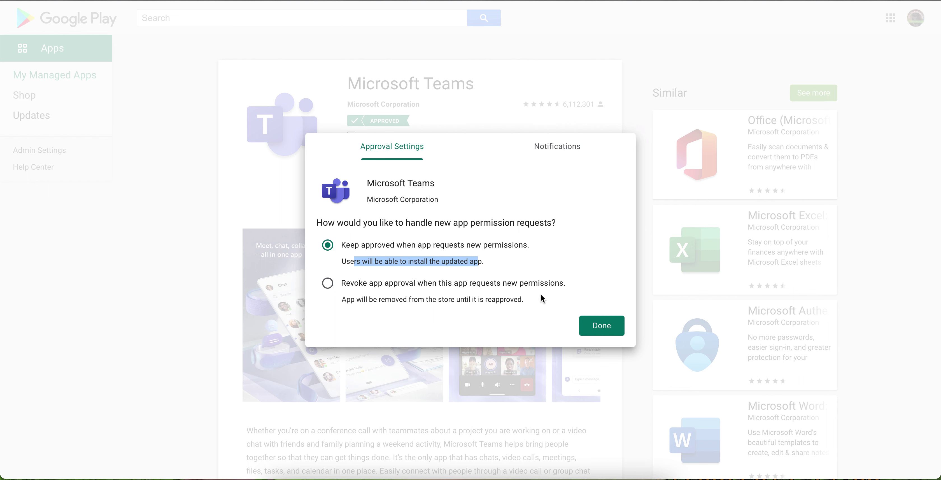
{"action": "left_click", "coordinate": [467, 260]}
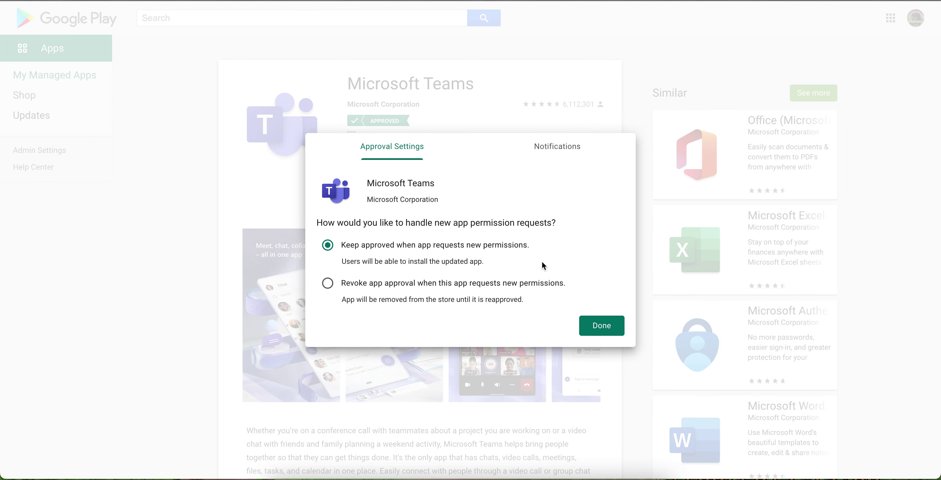
{"action": "left_click", "coordinate": [613, 328]}
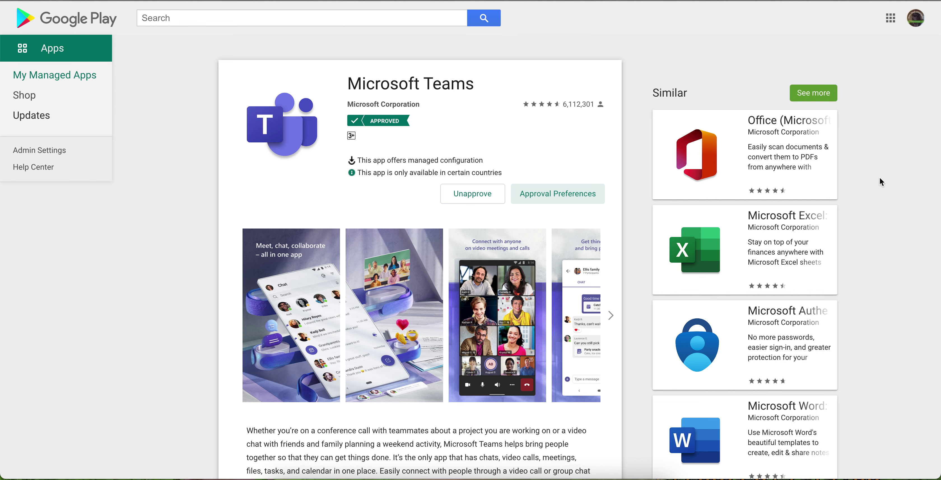
Confirm Microsoft Teams shows as Approved under My Managed Apps and check the signed-in Google account.
{"action": "left_click", "coordinate": [88, 78]}
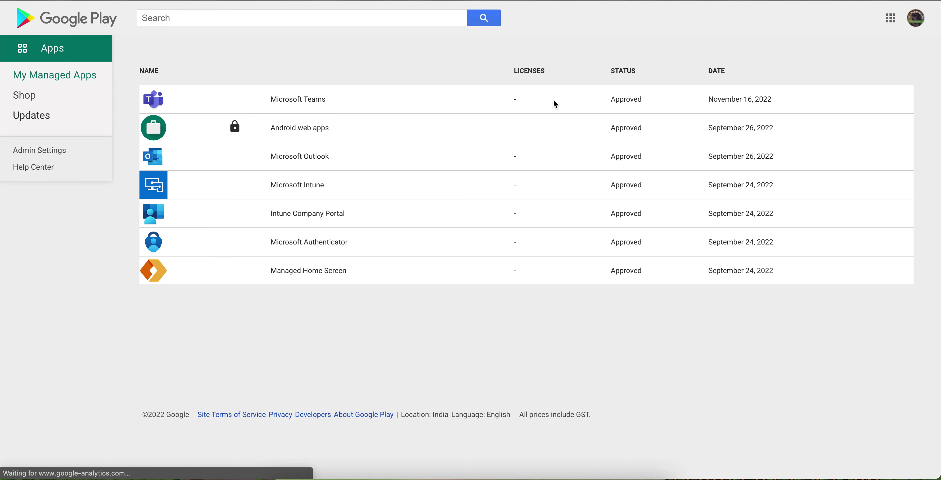
{"action": "left_click", "coordinate": [276, 103]}
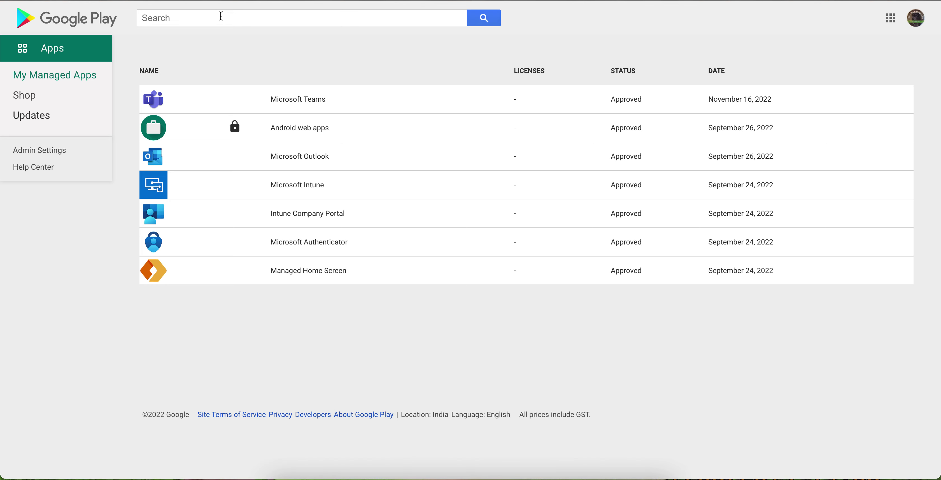
{"action": "left_click", "coordinate": [915, 18]}
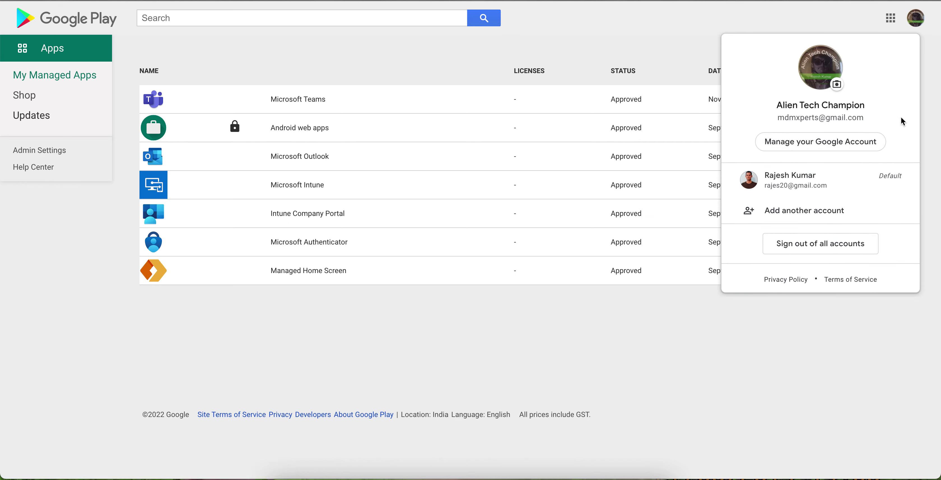
{"action": "left_click", "coordinate": [622, 42]}
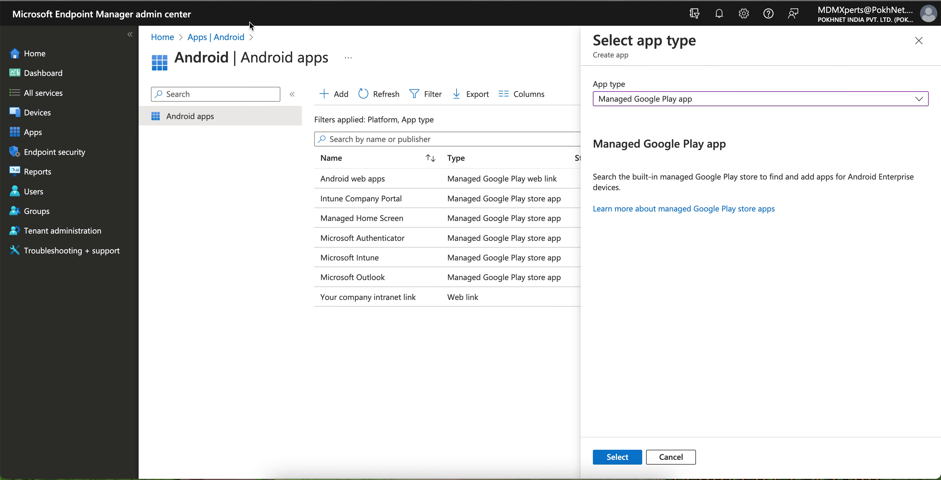
Discard the unfinished new app setup and reload the Android apps list.
{"action": "left_click", "coordinate": [919, 46]}
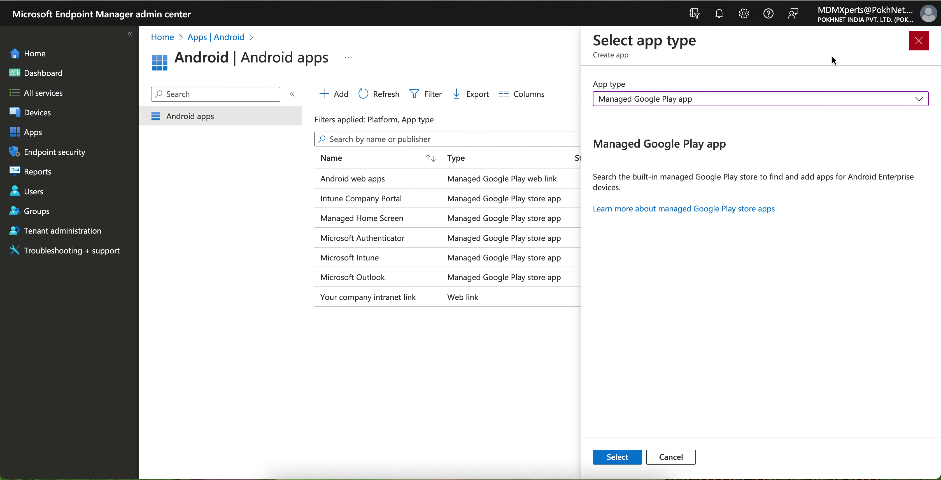
{"action": "left_click", "coordinate": [559, 37]}
{"action": "left_click", "coordinate": [378, 93]}
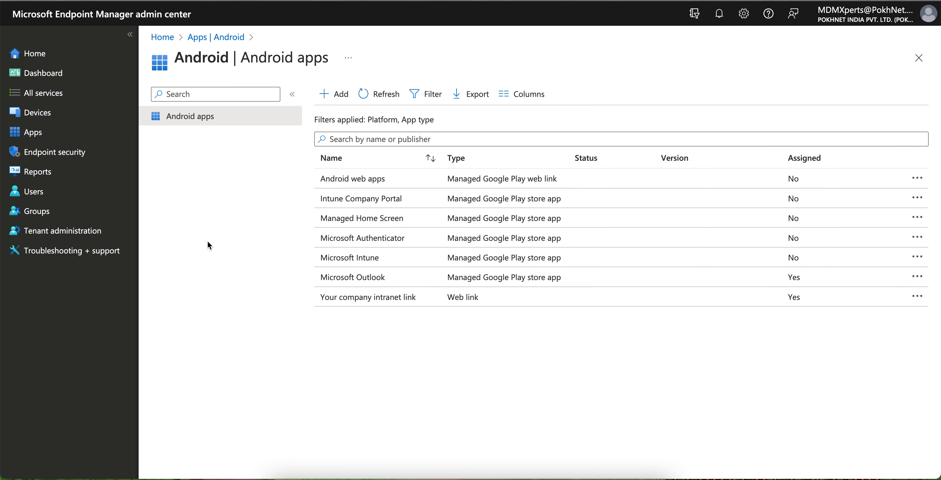
Sync approved apps via the Managed Google Play connector in Tenant administration, then open Apps overview.
{"action": "left_click", "coordinate": [57, 120]}
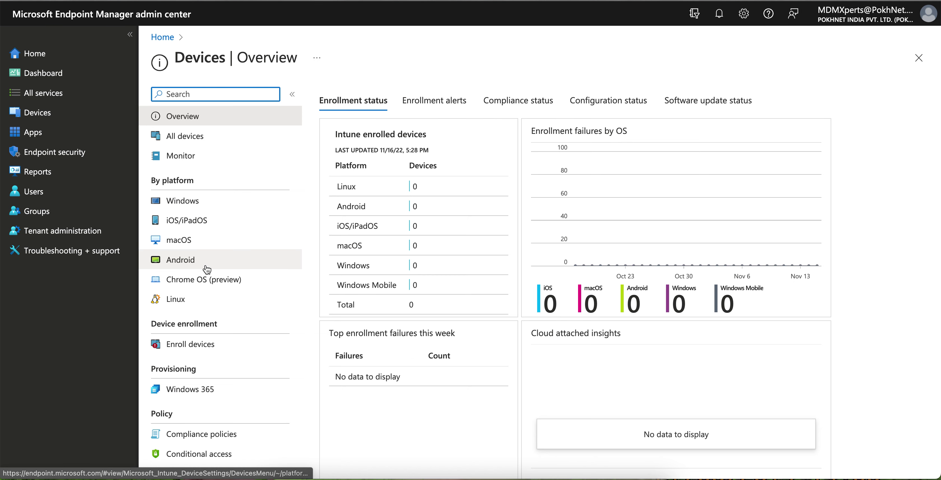
{"action": "left_click", "coordinate": [95, 232]}
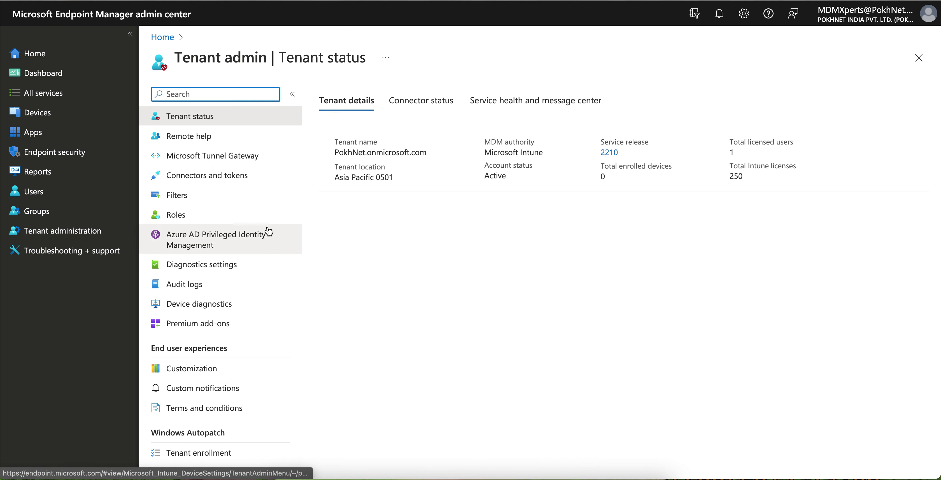
{"action": "left_click", "coordinate": [422, 101]}
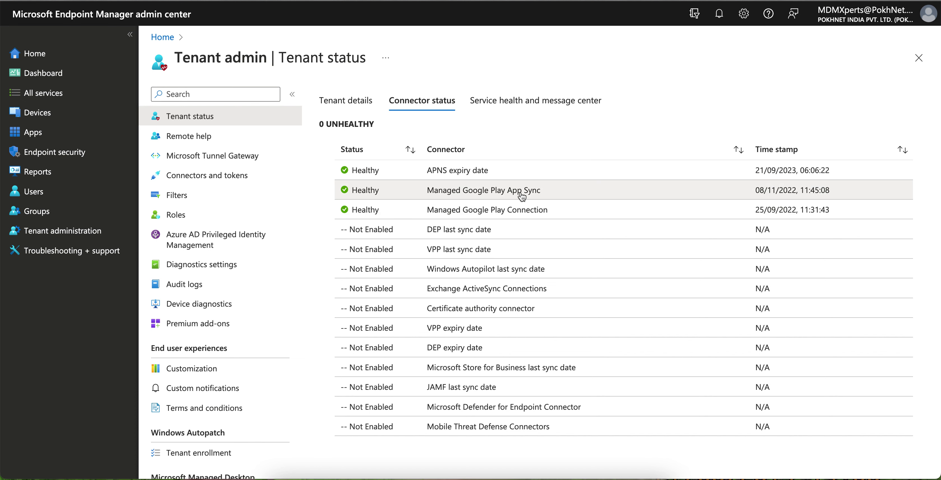
{"action": "left_click", "coordinate": [540, 190]}
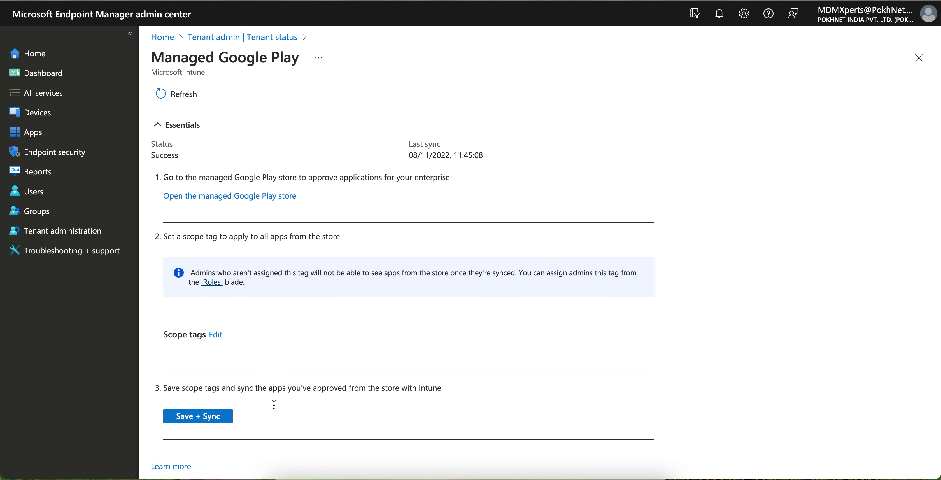
{"action": "left_click", "coordinate": [222, 420]}
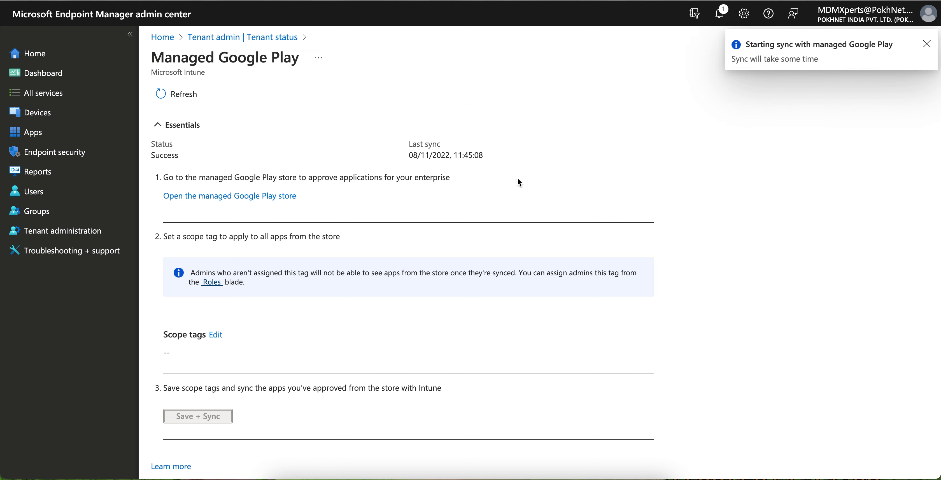
{"action": "left_click_drag", "start_coordinate": [409, 156], "coordinate": [471, 155]}
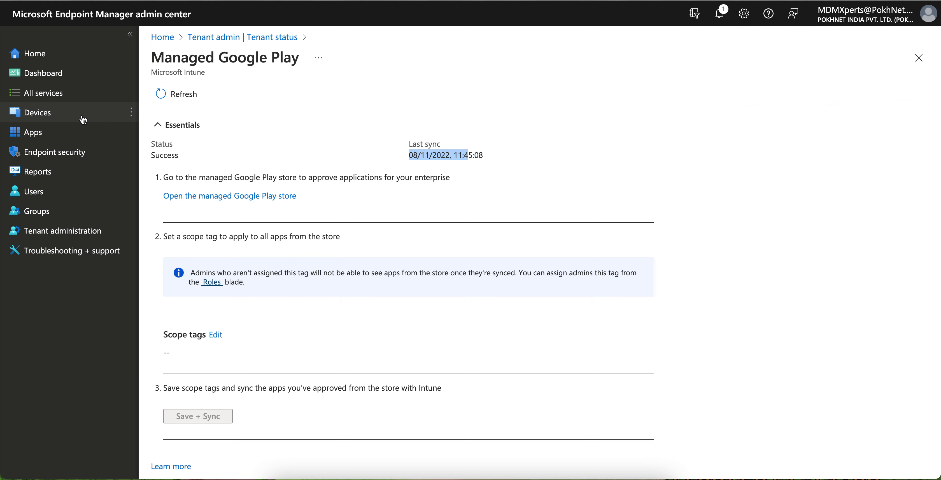
{"action": "left_click", "coordinate": [55, 132]}
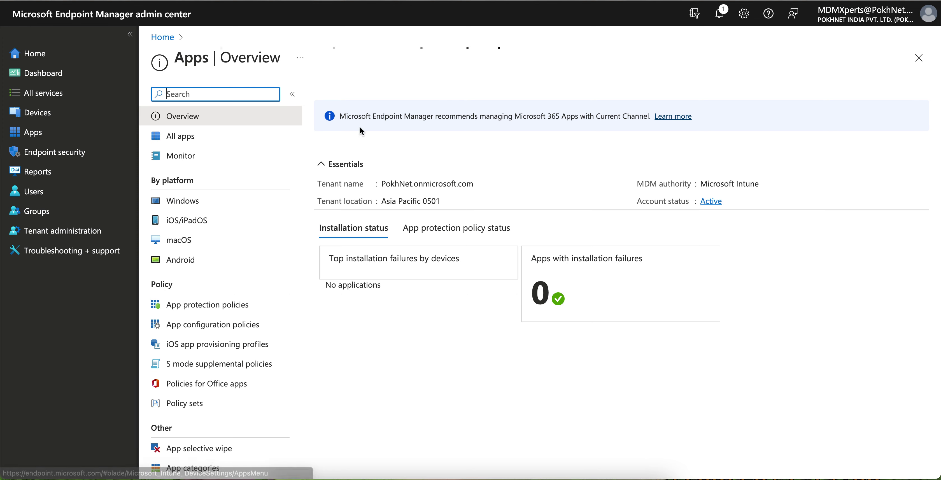
Open the Properties page of Microsoft Teams from the Android apps list.
{"action": "left_click", "coordinate": [203, 266]}
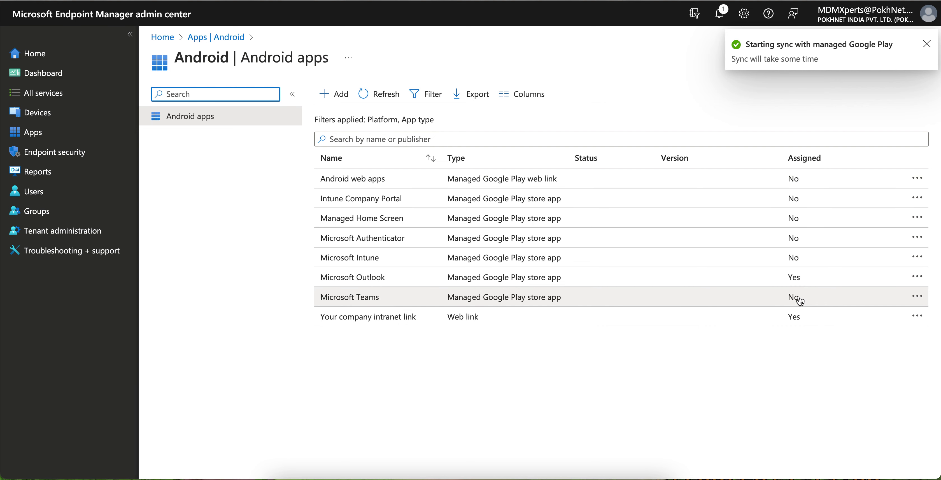
{"action": "left_click", "coordinate": [363, 303]}
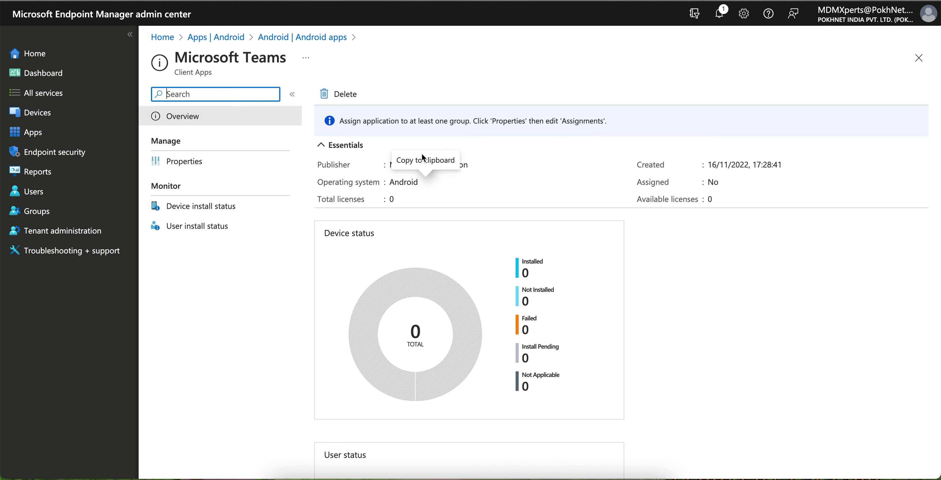
{"action": "left_click", "coordinate": [235, 169]}
{"action": "scroll", "coordinate": [607, 280], "scroll_direction": "down", "scroll_amount": 1}
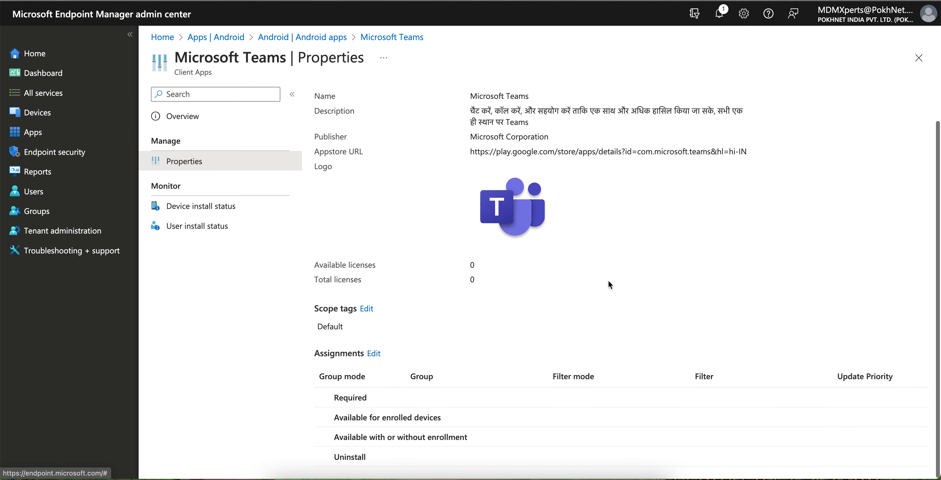
Assign Microsoft Teams as Required to all devices and save the assignment.
{"action": "left_click", "coordinate": [374, 357]}
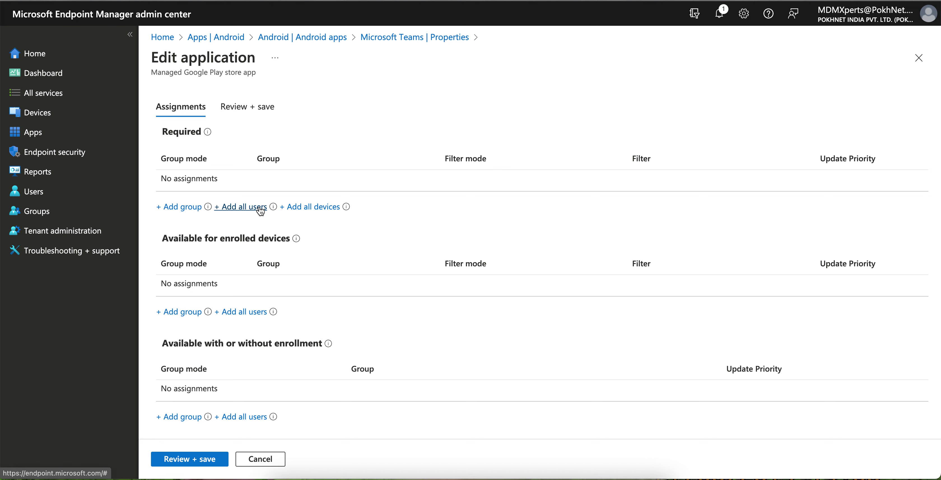
{"action": "left_click", "coordinate": [297, 210]}
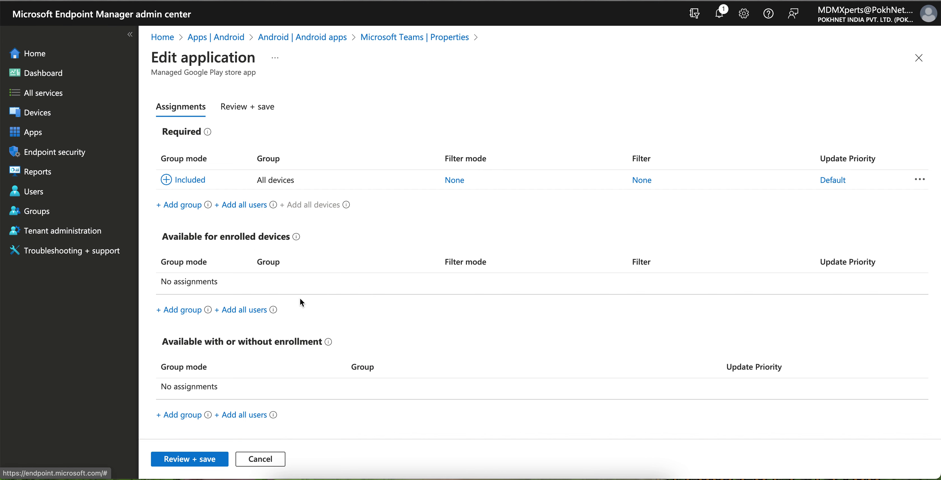
{"action": "scroll", "coordinate": [294, 373], "scroll_direction": "down", "scroll_amount": 3}
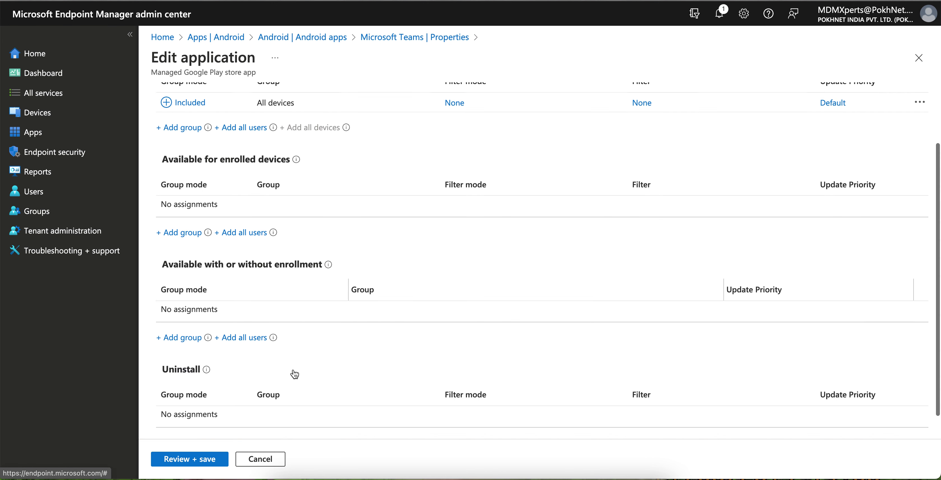
{"action": "scroll", "coordinate": [285, 275], "scroll_direction": "up", "scroll_amount": 3}
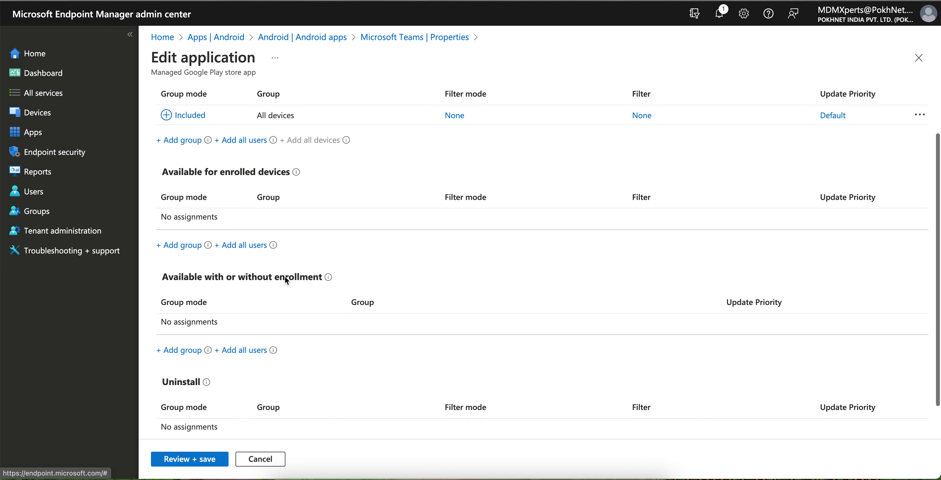
{"action": "left_click", "coordinate": [198, 458]}
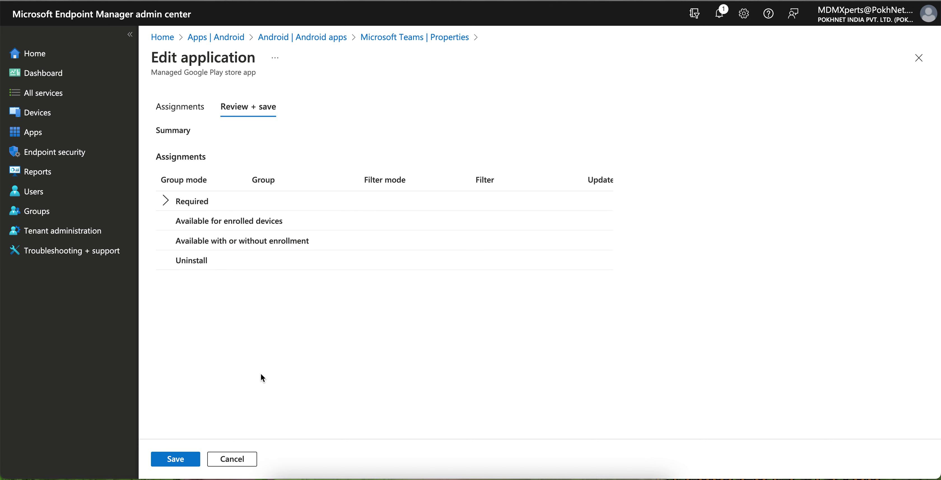
{"action": "left_click", "coordinate": [182, 458]}
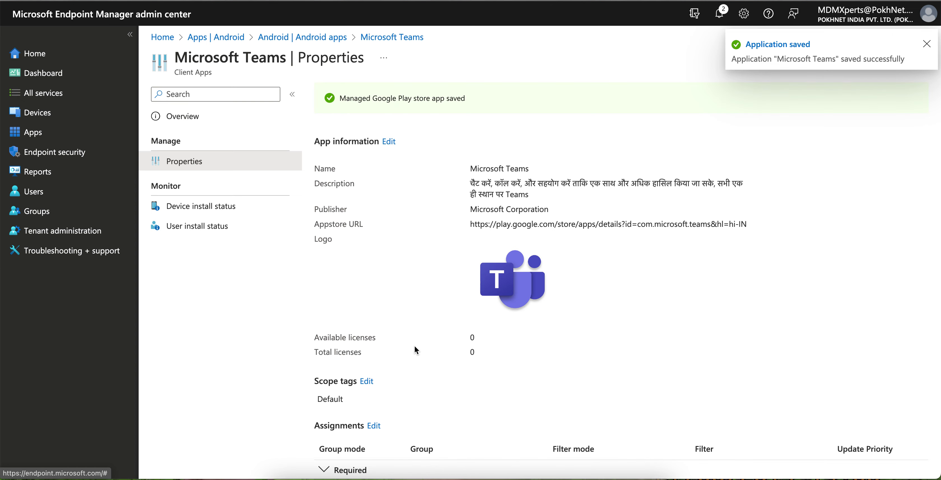
Return to the Android apps list and refresh it to confirm Teams is assigned.
{"action": "scroll", "coordinate": [635, 309], "scroll_direction": "down", "scroll_amount": 3}
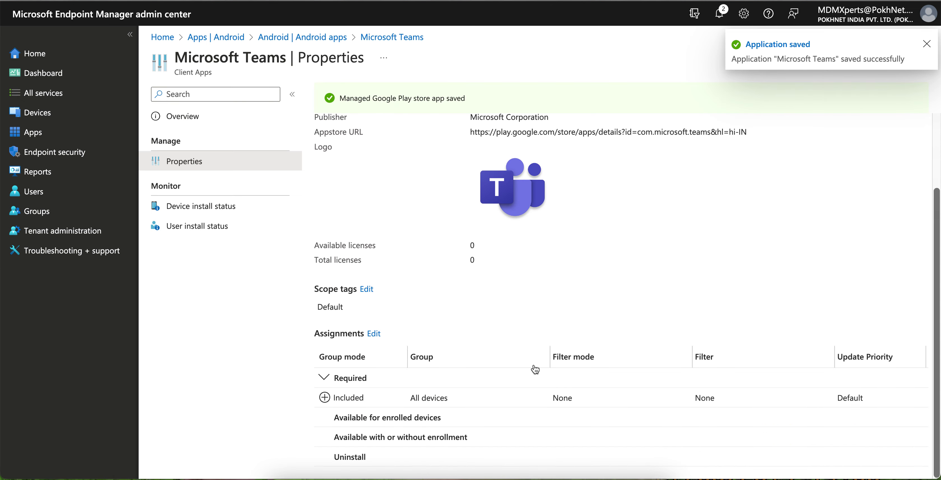
{"action": "scroll", "coordinate": [455, 186], "scroll_direction": "up", "scroll_amount": 3}
{"action": "left_click", "coordinate": [409, 38]}
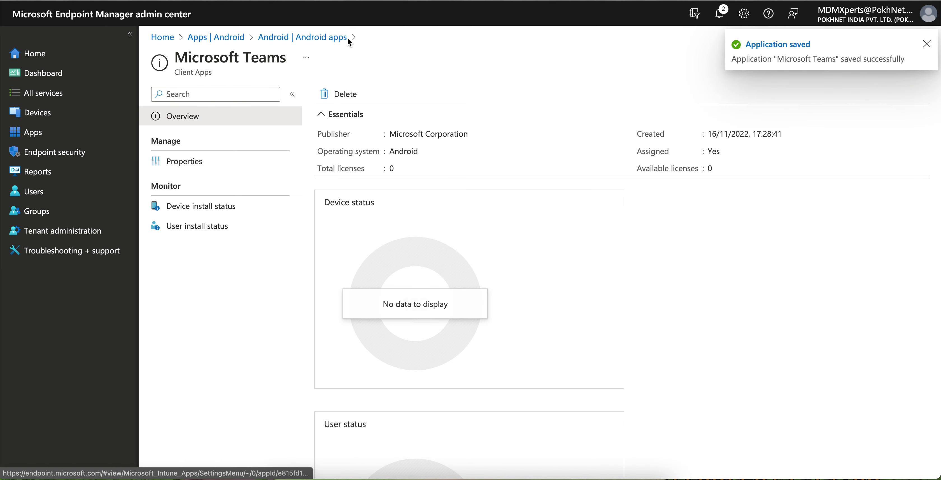
{"action": "left_click", "coordinate": [340, 38]}
{"action": "left_click", "coordinate": [379, 95]}
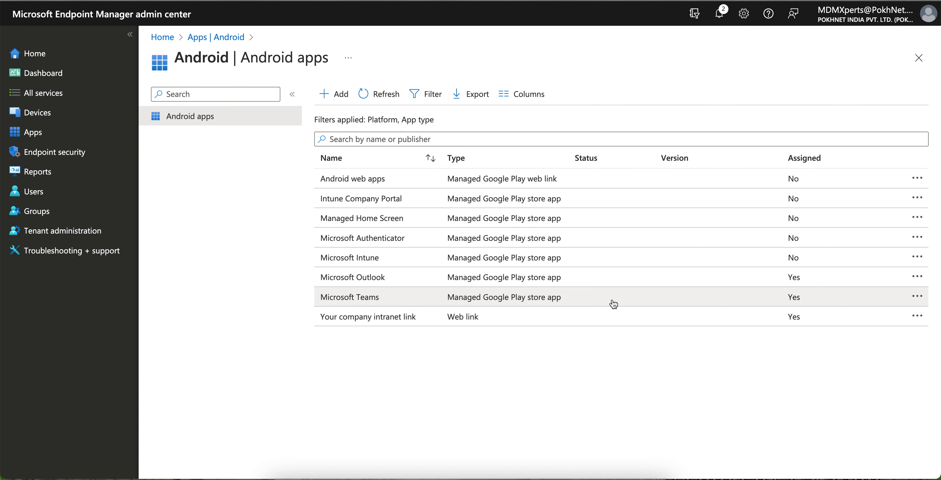
Start a new Managed Google Play sync from the Add app page, then refresh the Android apps list.
{"action": "left_click", "coordinate": [378, 94]}
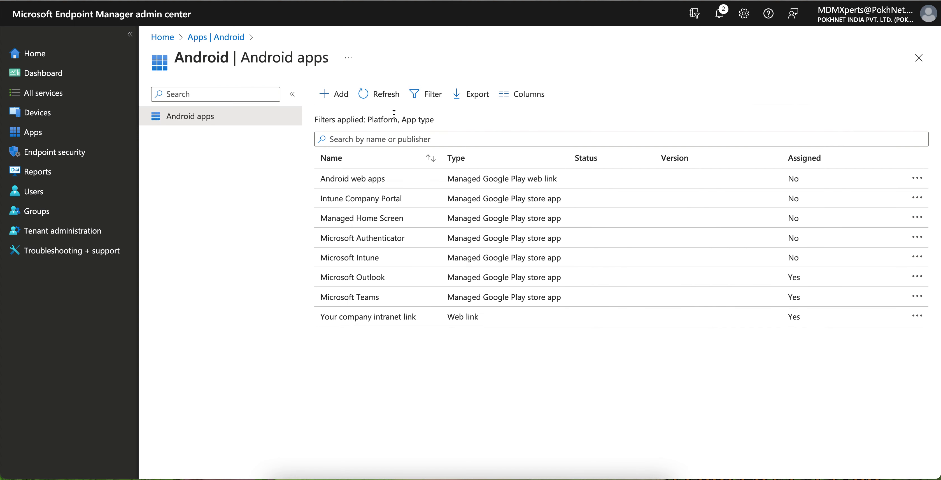
{"action": "left_click", "coordinate": [353, 105]}
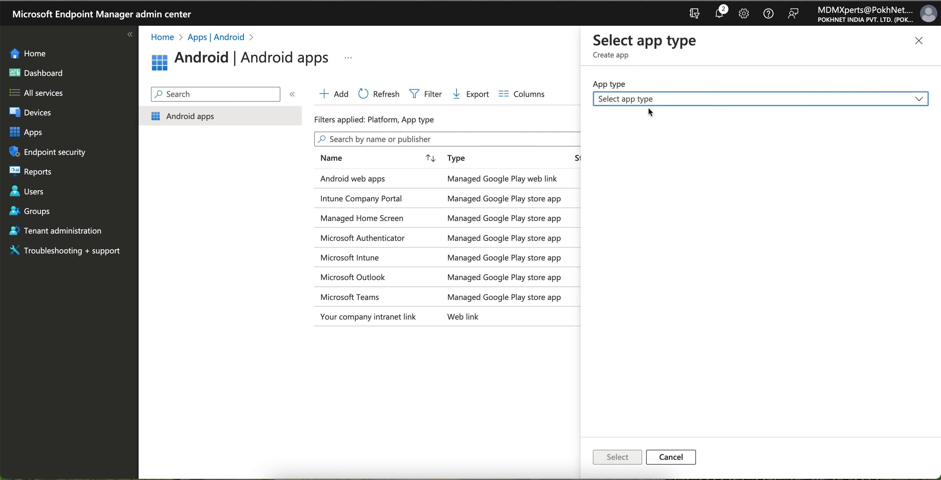
{"action": "left_click", "coordinate": [653, 103]}
{"action": "left_click", "coordinate": [653, 156]}
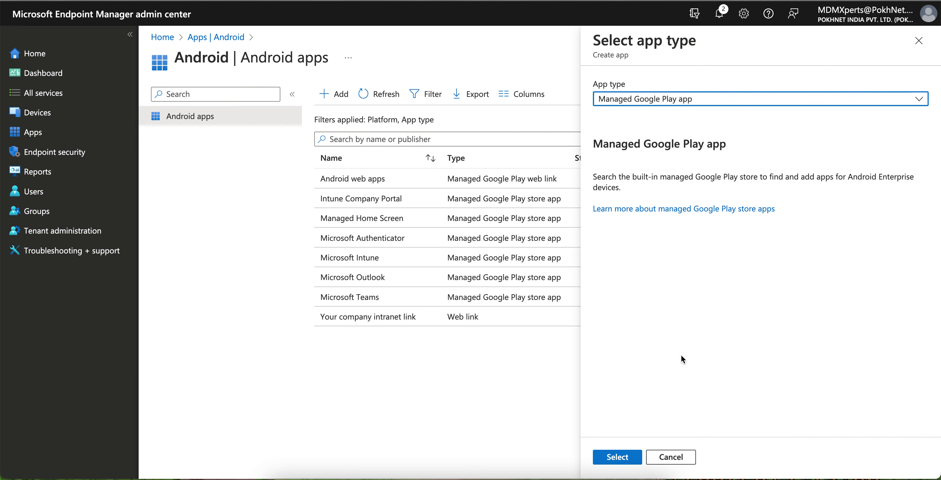
{"action": "left_click", "coordinate": [617, 457]}
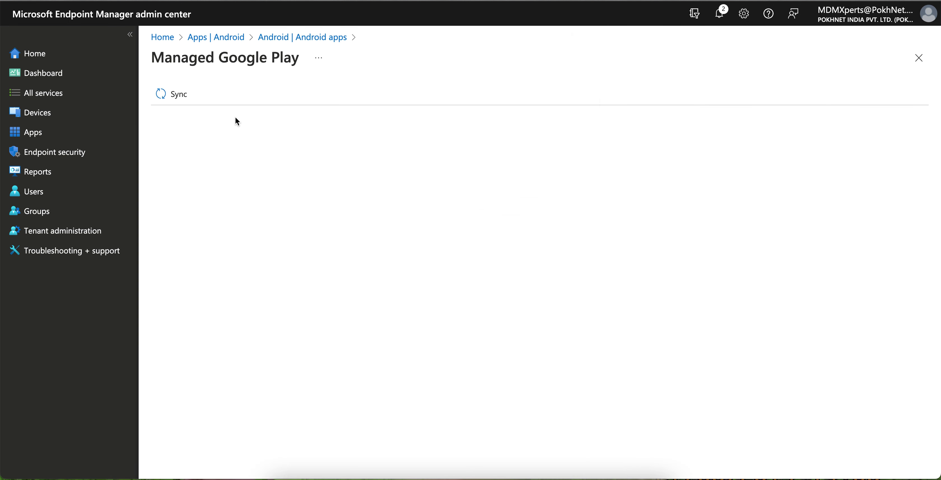
{"action": "left_click", "coordinate": [191, 99]}
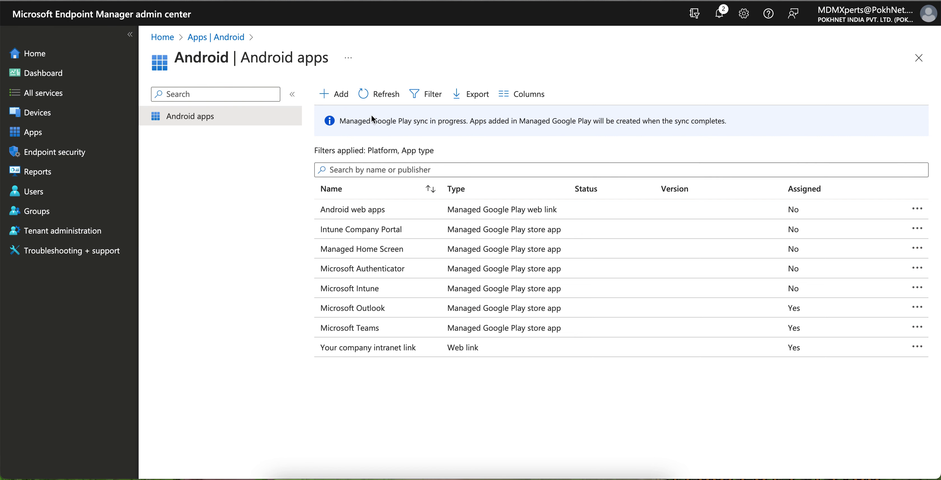
{"action": "left_click", "coordinate": [378, 94]}
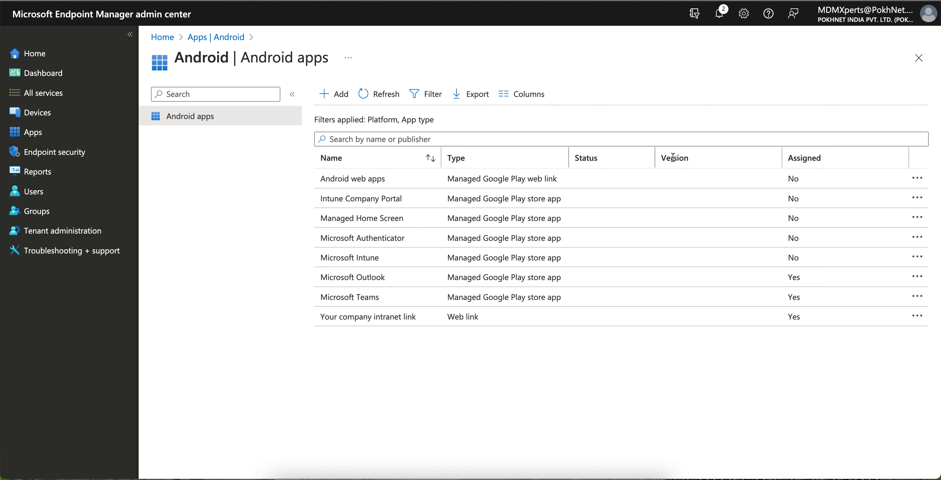